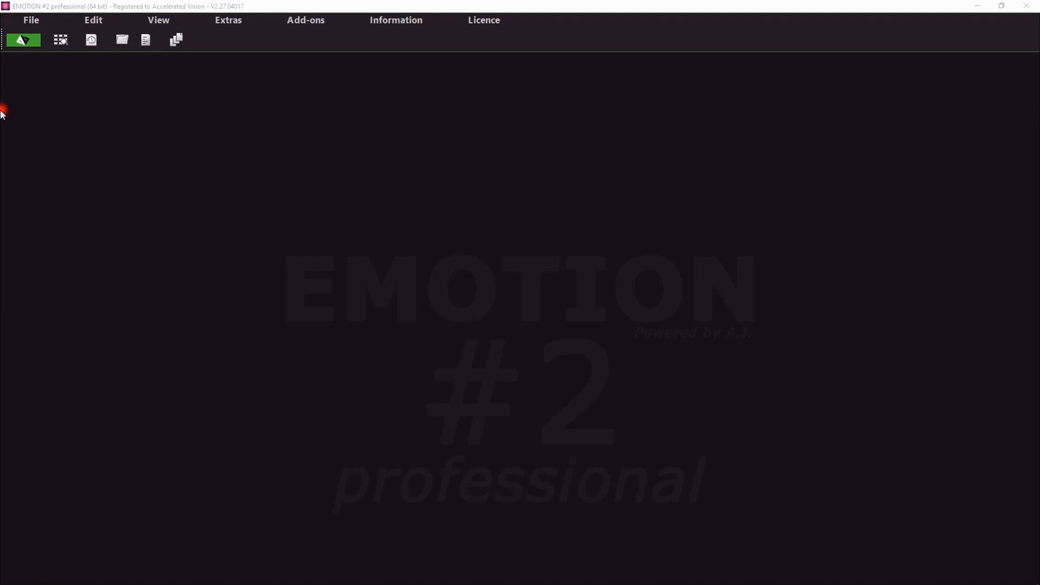
Step: Open the bride-on-the-beach photo from the history viewer
left_click(92, 42)
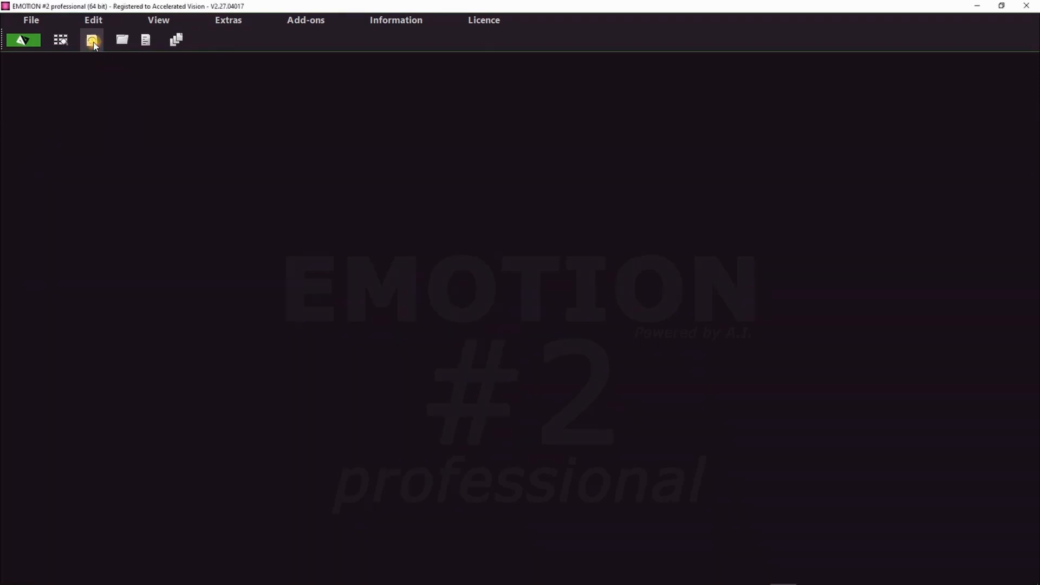
mouse_move(534, 309)
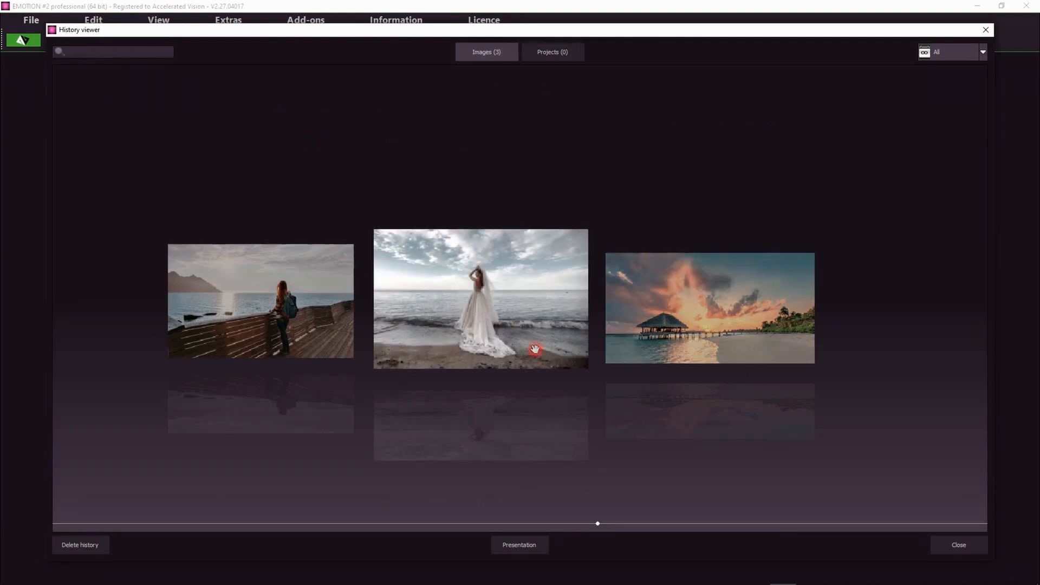
left_click(498, 298)
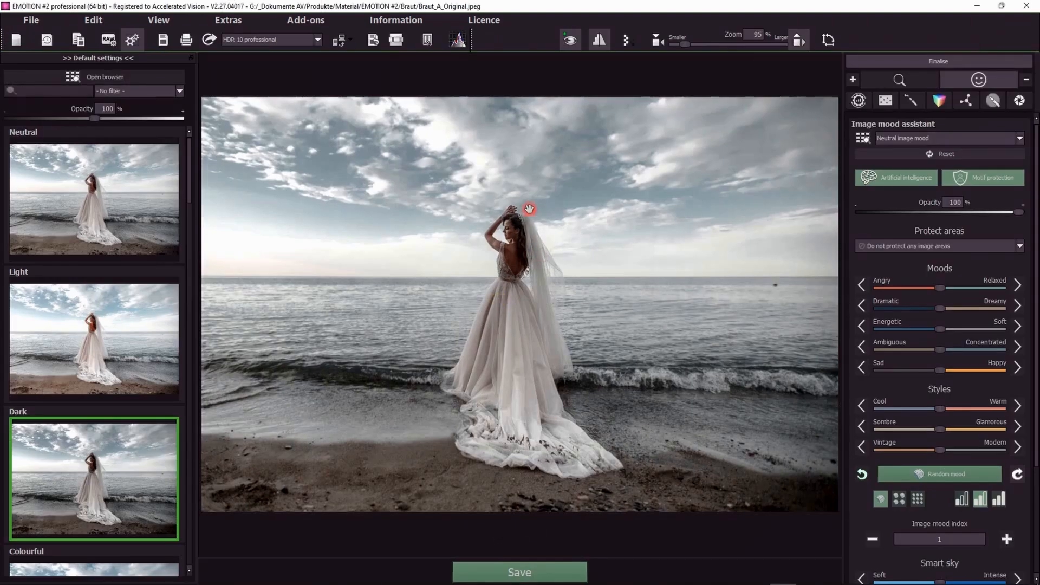
Step: Apply the Neutral default setting to the photo
left_click(93, 227)
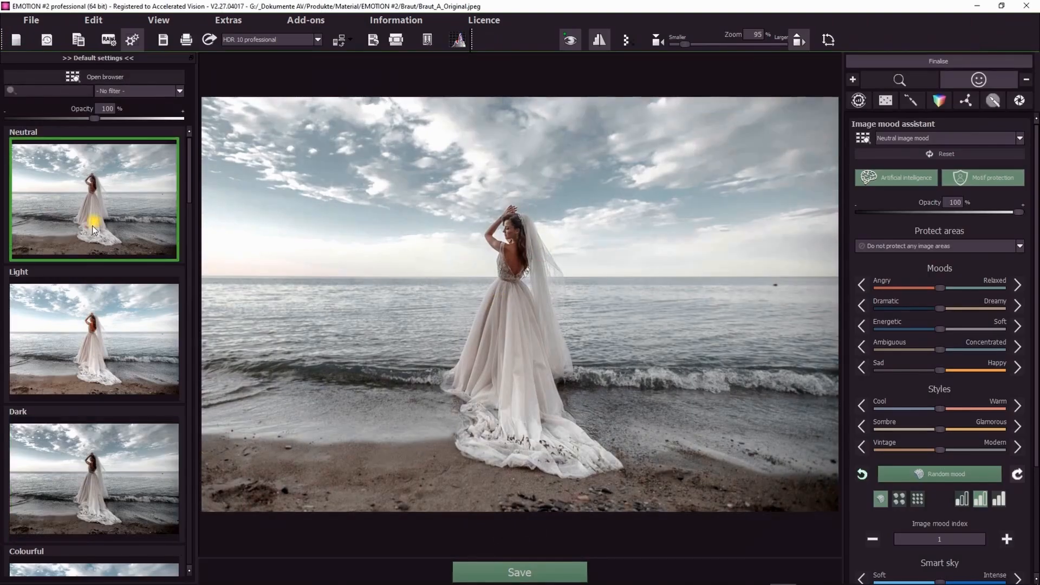
left_click(451, 324)
left_click(450, 324)
Step: Shift the Dramatic–Dreamy slider toward Dreamy and the Sombre–Glamorous slider toward Glamorous
mouse_move(945, 262)
left_click_drag(938, 309, 985, 308)
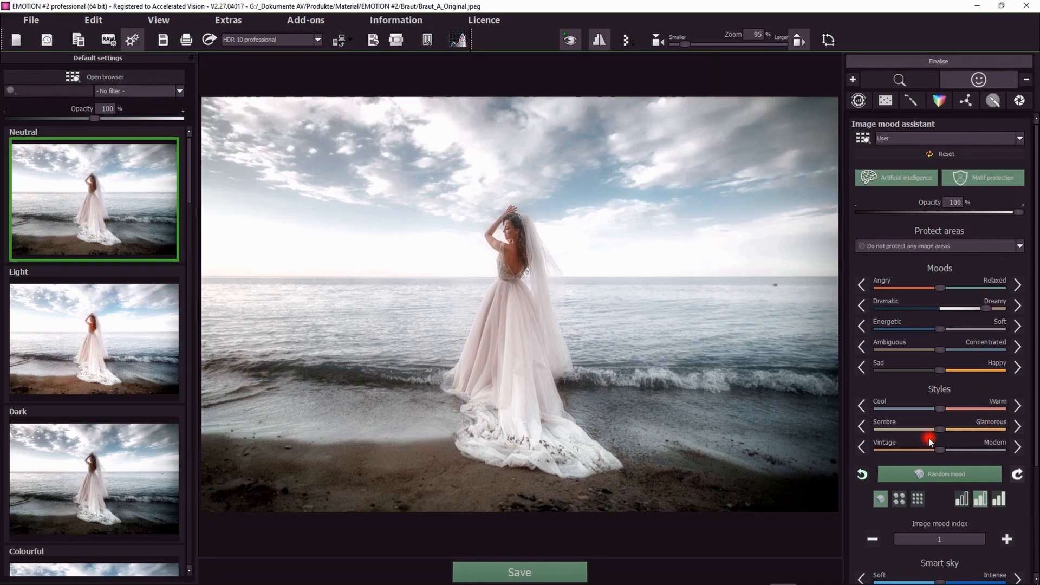
left_click_drag(940, 430, 981, 431)
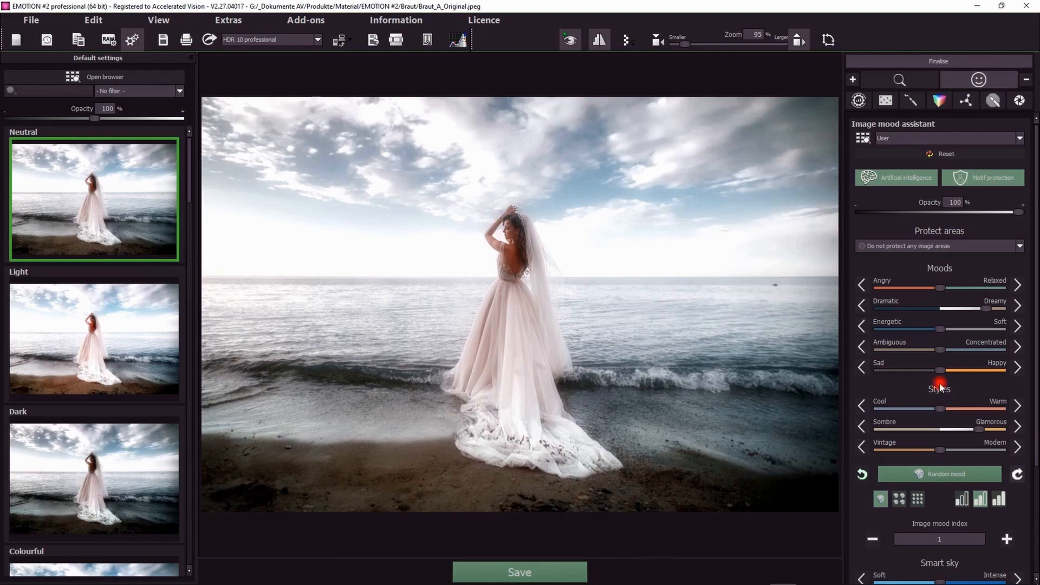
scroll(943, 386, "down", 3)
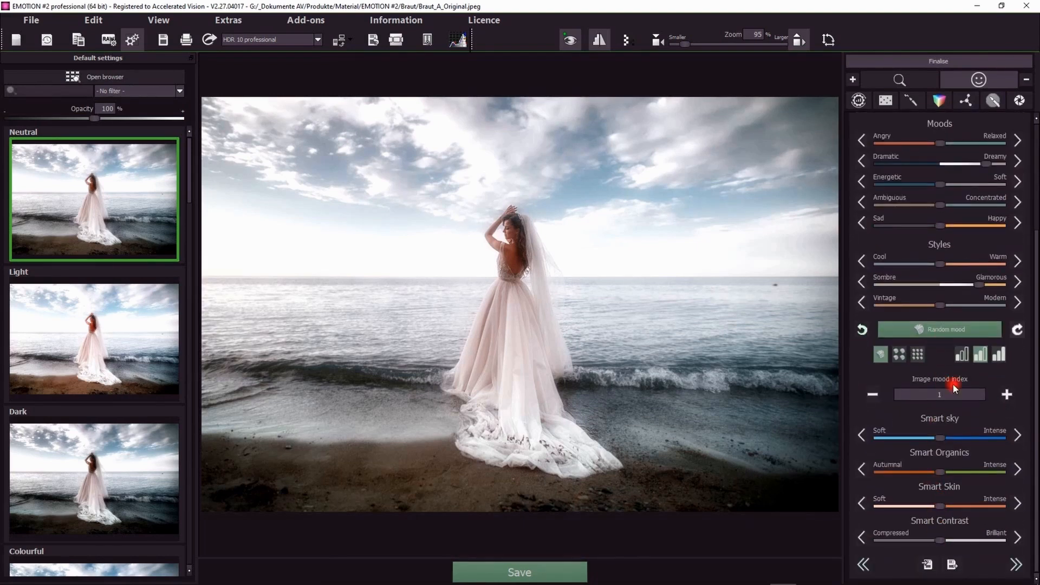
scroll(953, 385, "up", 3)
left_click_drag(953, 386, 989, 383)
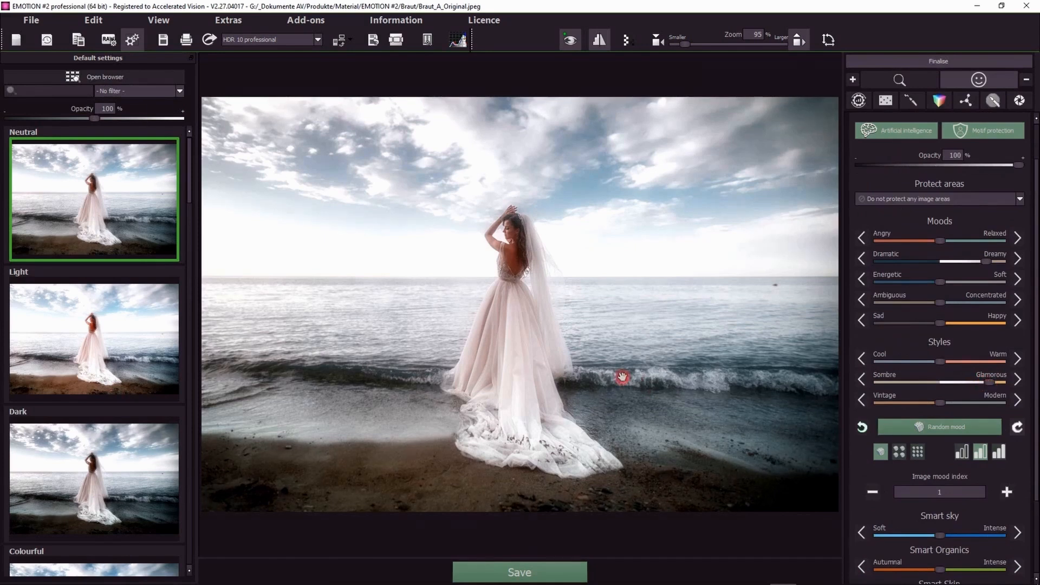
Step: Toggle Motif protection off and back on
left_click(599, 307)
left_click(986, 135)
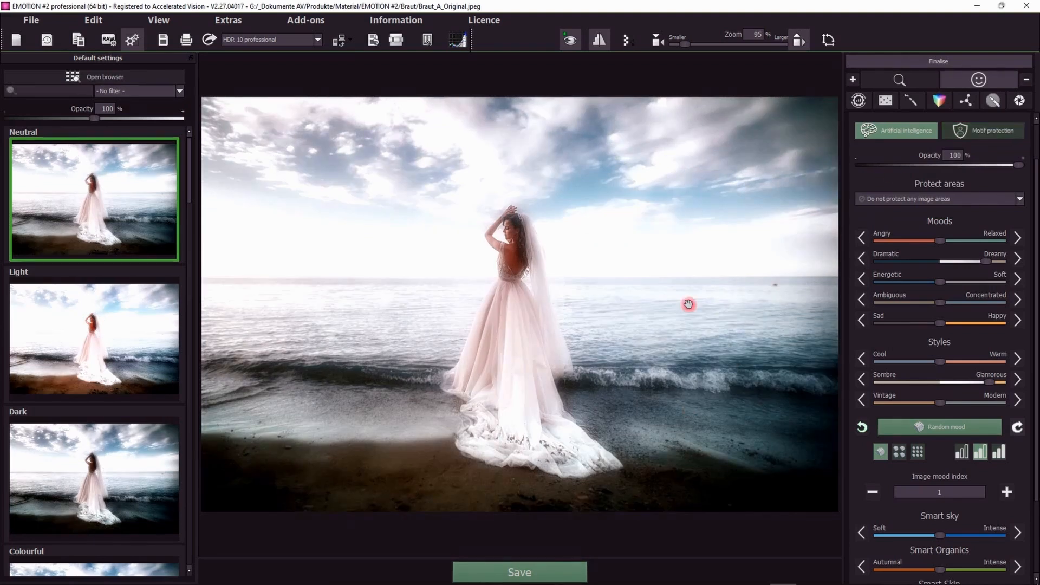
left_click(981, 131)
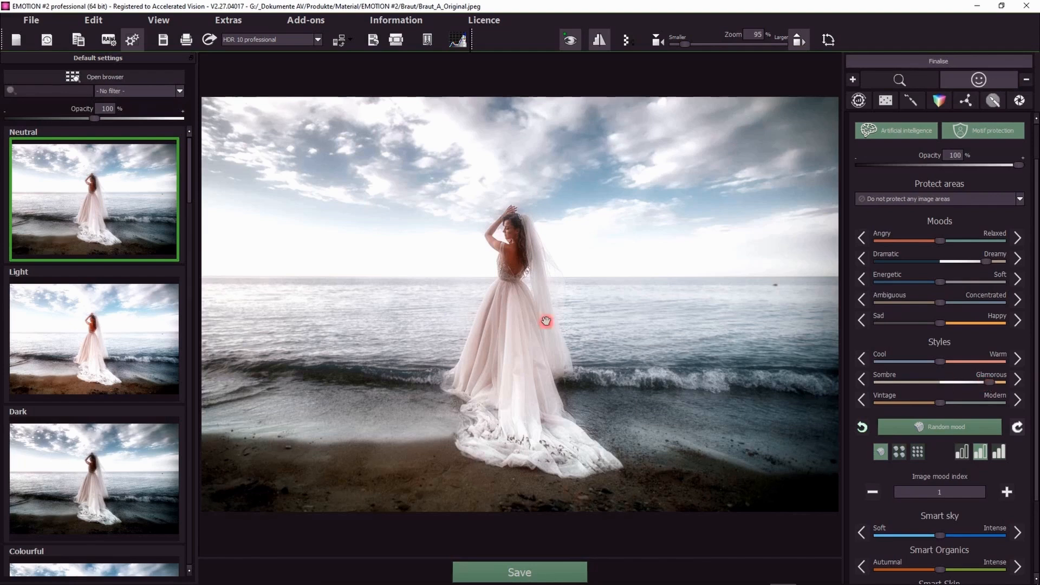
Step: Apply the Light default setting to the photo
left_click(562, 274)
mouse_move(562, 274)
left_mouse_down()
mouse_move(562, 291)
mouse_move(563, 215)
mouse_move(649, 413)
left_mouse_up()
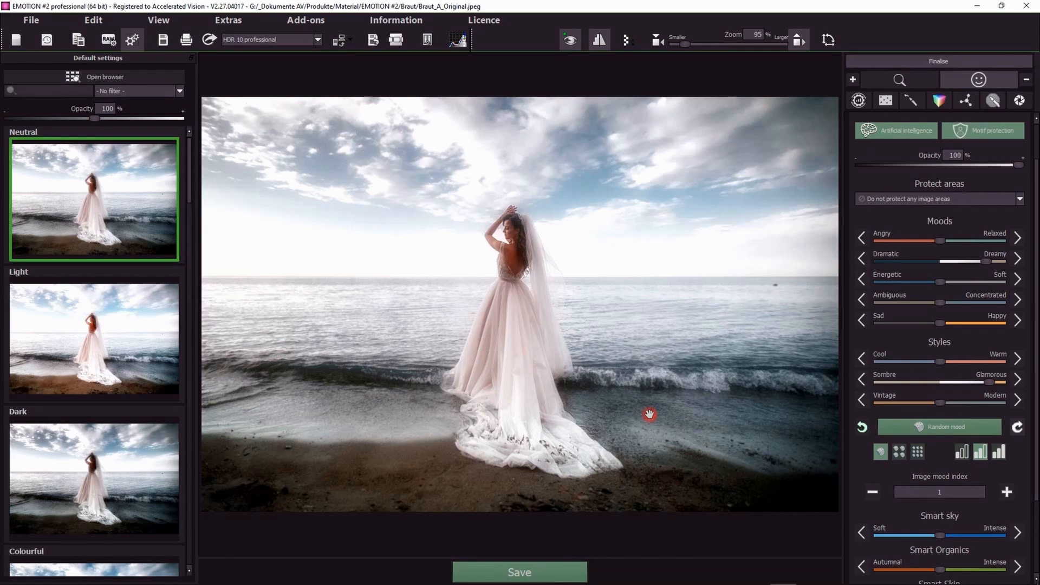
mouse_move(650, 413)
left_mouse_down()
mouse_move(83, 169)
mouse_move(98, 358)
left_mouse_up()
left_click(98, 357)
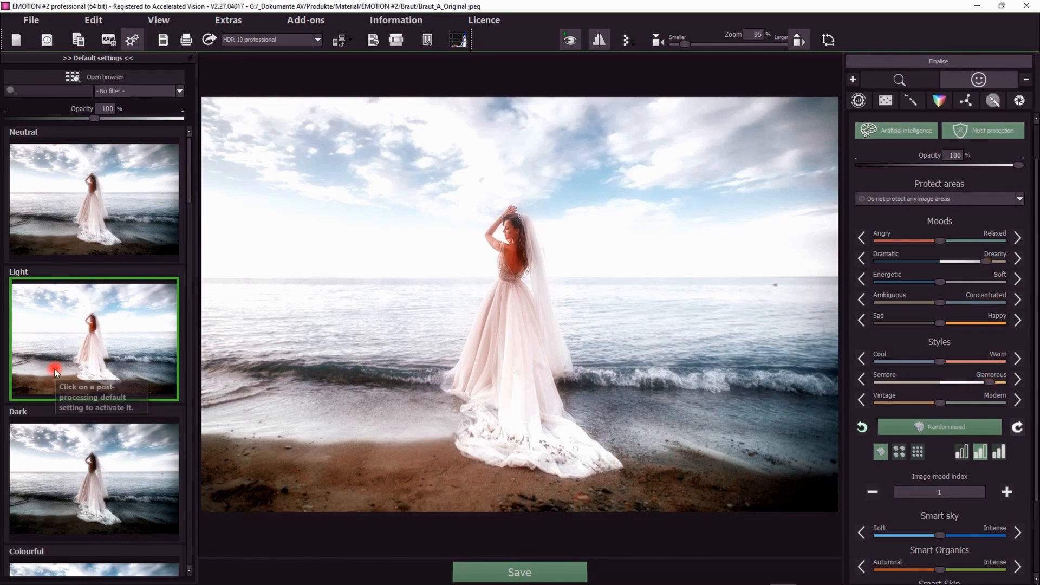
Step: Compare the original and resulting images side by side in the comparison view, then close it
left_click_drag(567, 349, 563, 351)
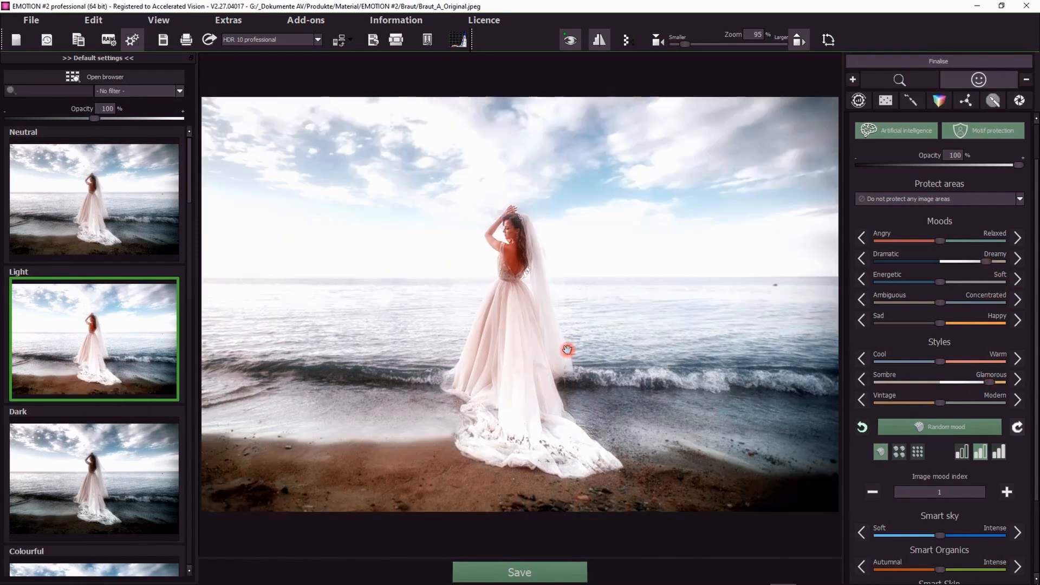
scroll(896, 81, "up", 1)
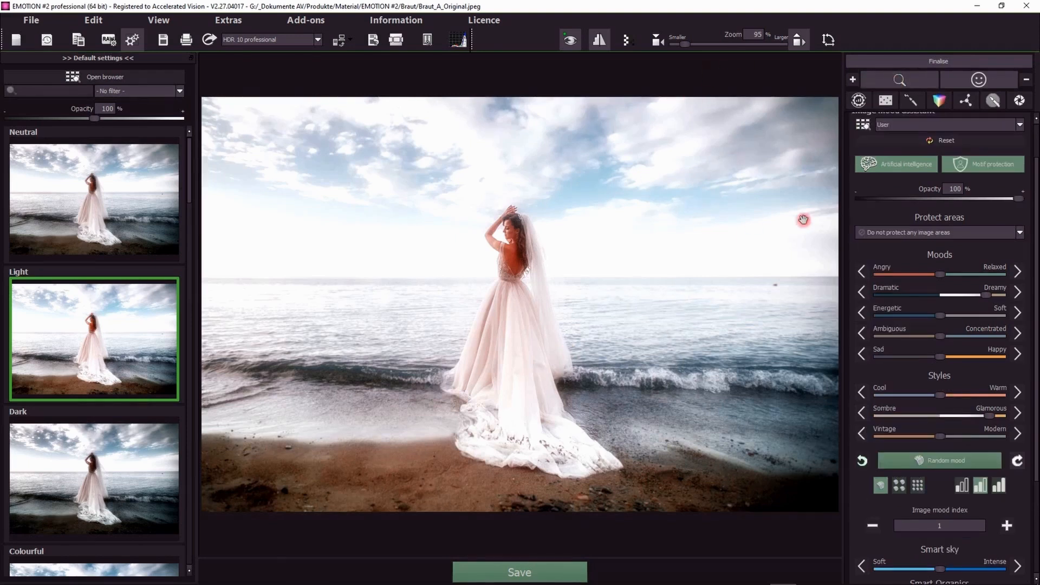
scroll(932, 182, "up", 1)
left_click(942, 140)
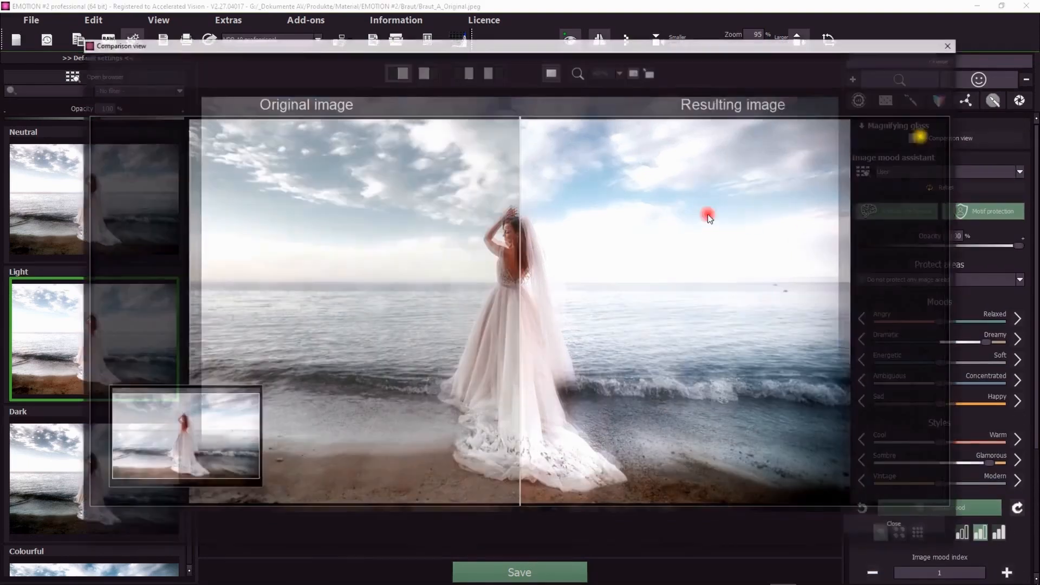
left_click(460, 70)
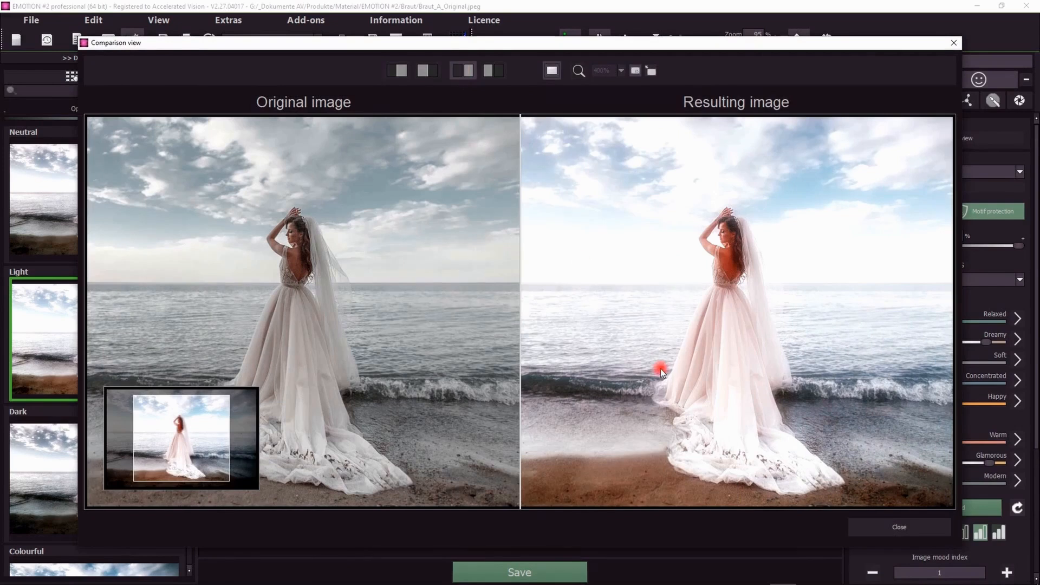
left_click(889, 524)
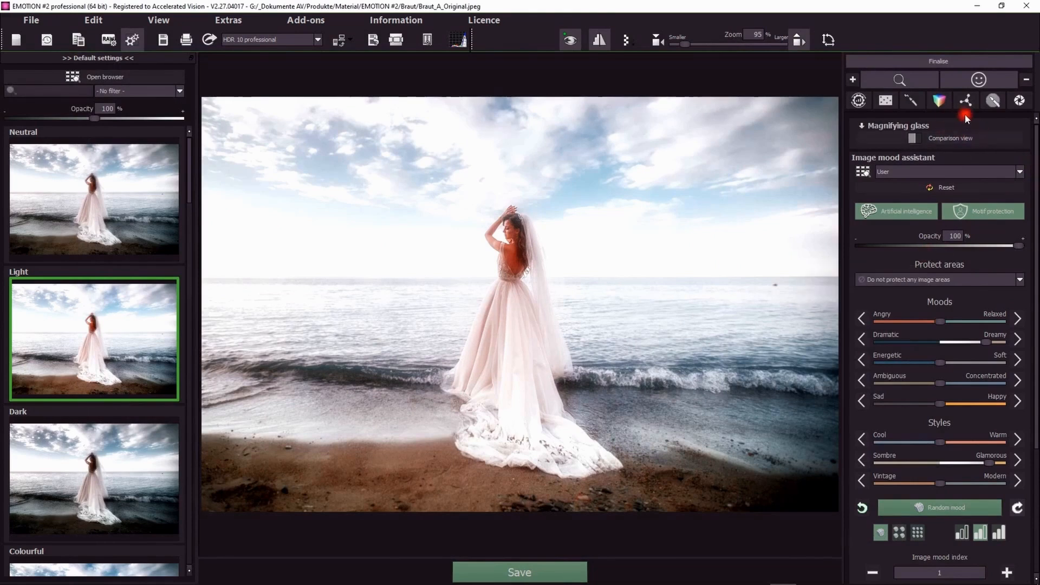
Step: Open the beach hut sunset photo from the history viewer
left_click_drag(1033, 154, 1035, 377)
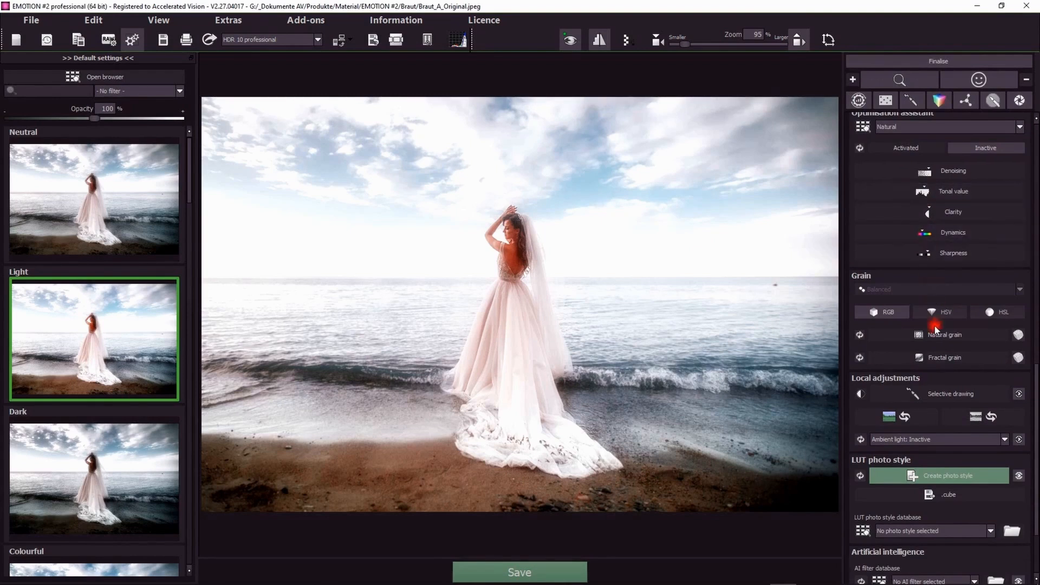
scroll(916, 341, "down", 3)
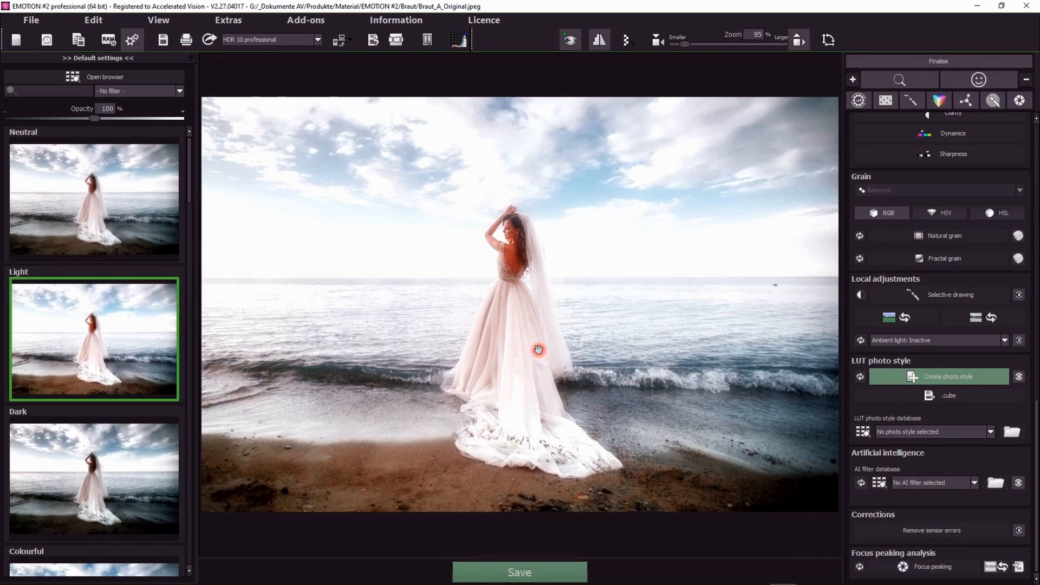
left_click(48, 40)
left_click_drag(731, 450, 708, 450)
left_click(627, 297)
left_click(530, 310)
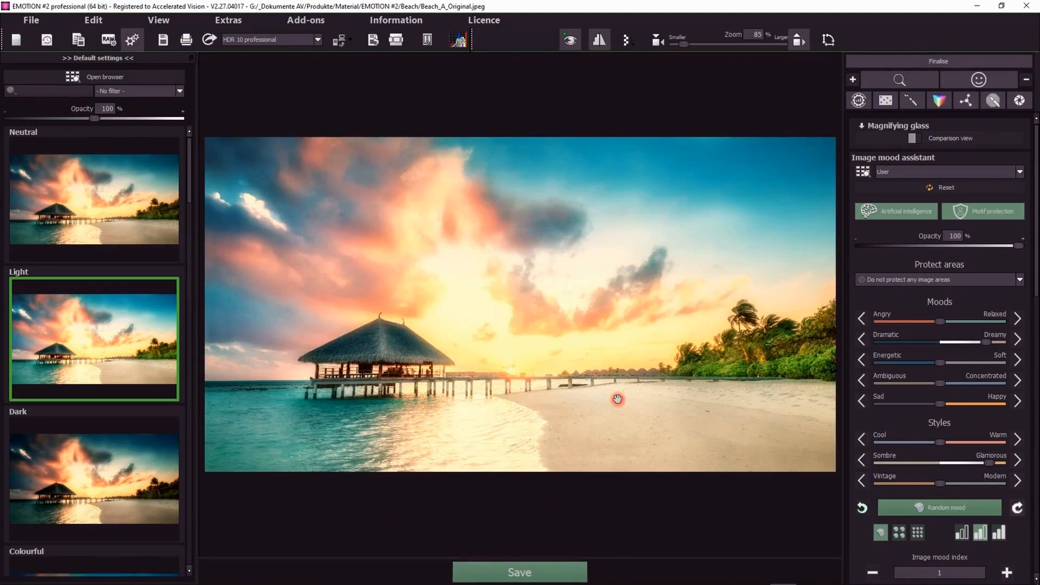
Step: Reset the image mood assistant and apply the Neutral default setting
left_click(912, 184)
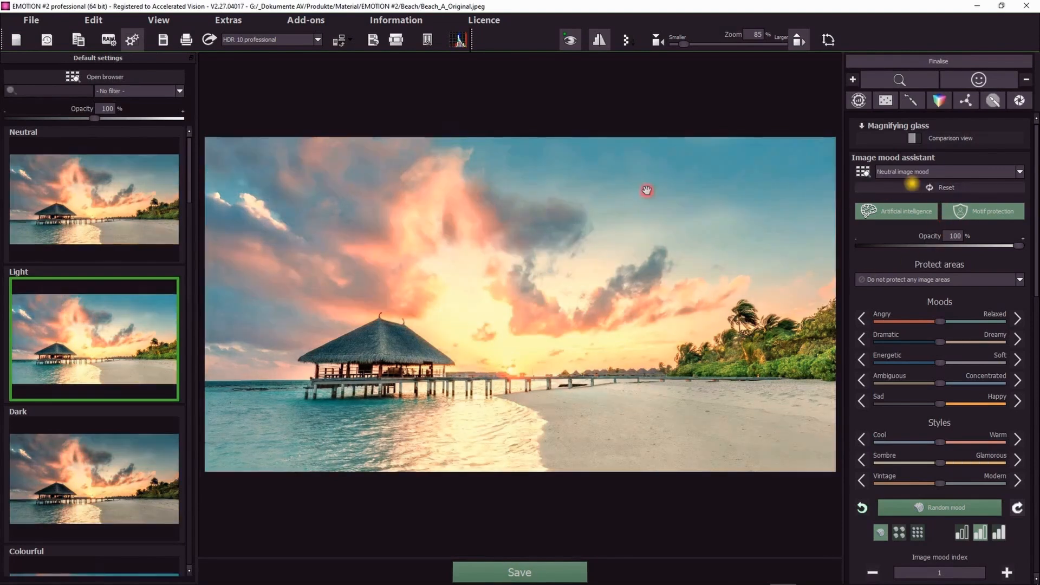
left_click(131, 229)
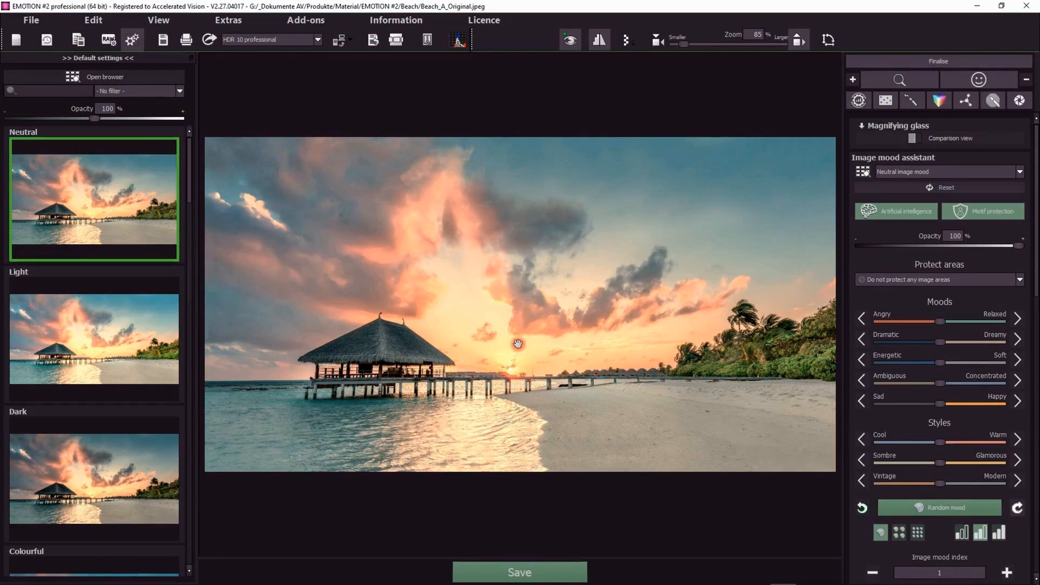
Step: Shift the Dramatic–Dreamy slider toward Dramatic and the Angry–Relaxed slider toward Angry
left_click_drag(1035, 218, 1035, 258)
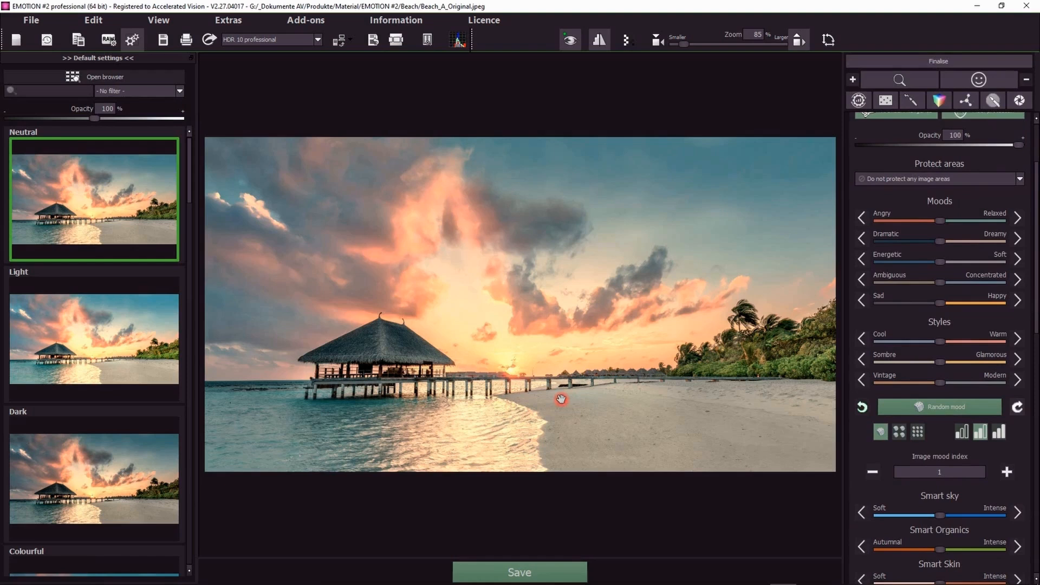
left_click_drag(942, 244, 901, 241)
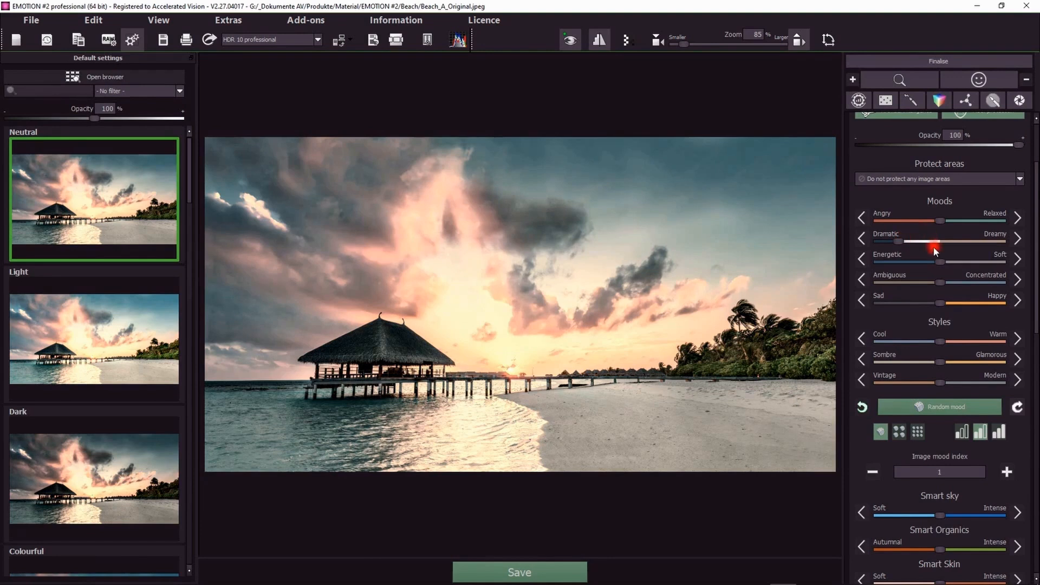
left_click_drag(942, 220, 910, 220)
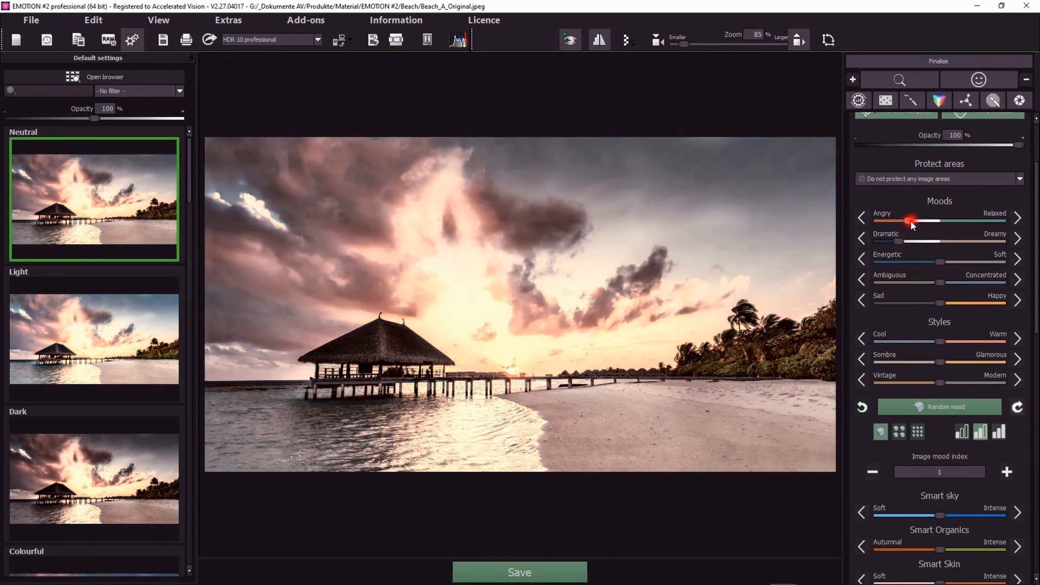
Step: Shift the Cool–Warm slider toward Cool and compare the result with the original
left_click(766, 335)
left_click_drag(938, 342, 900, 342)
left_click(620, 376)
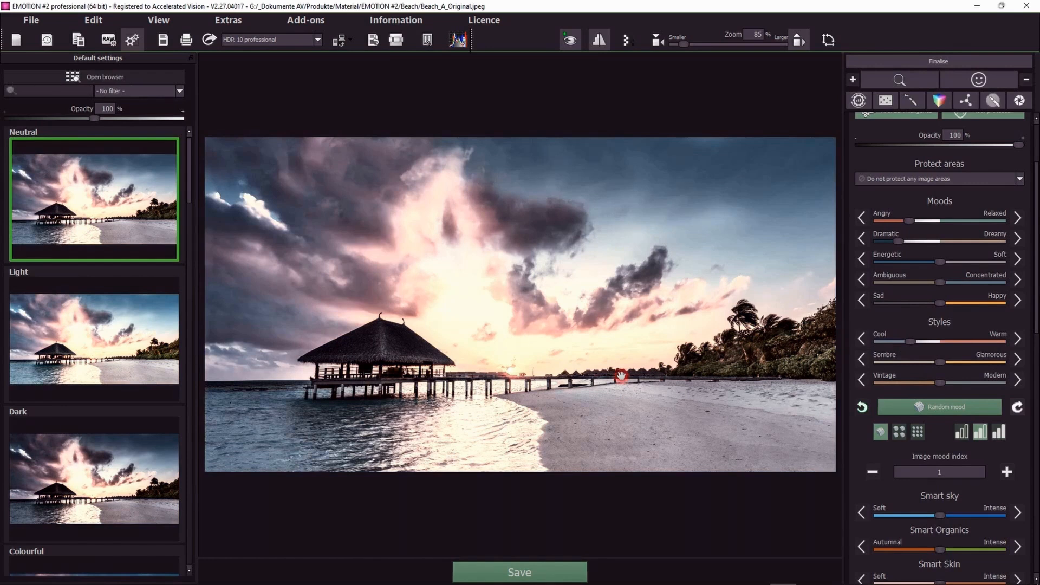
left_click(572, 353)
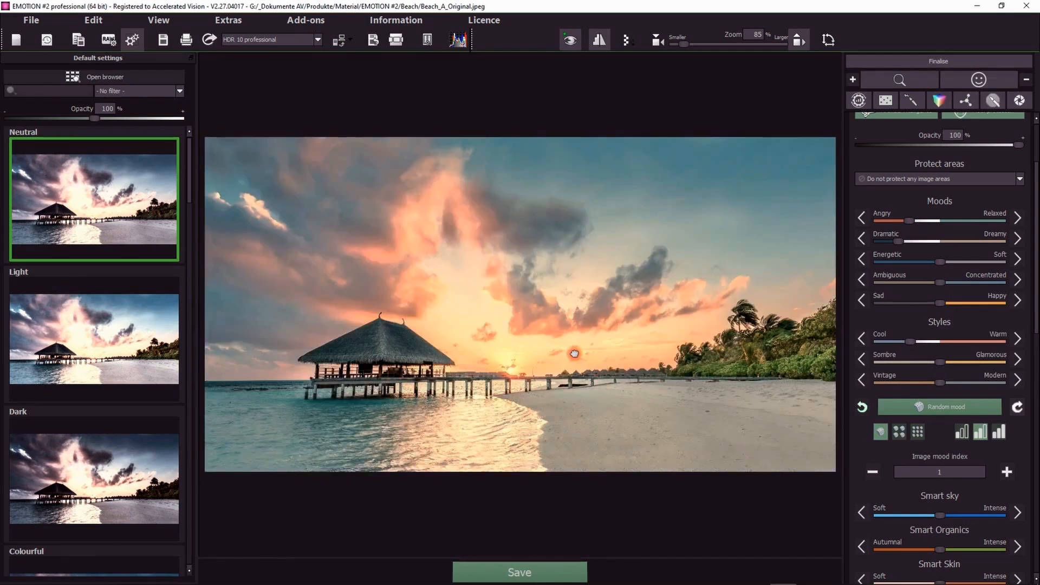
left_click(574, 353)
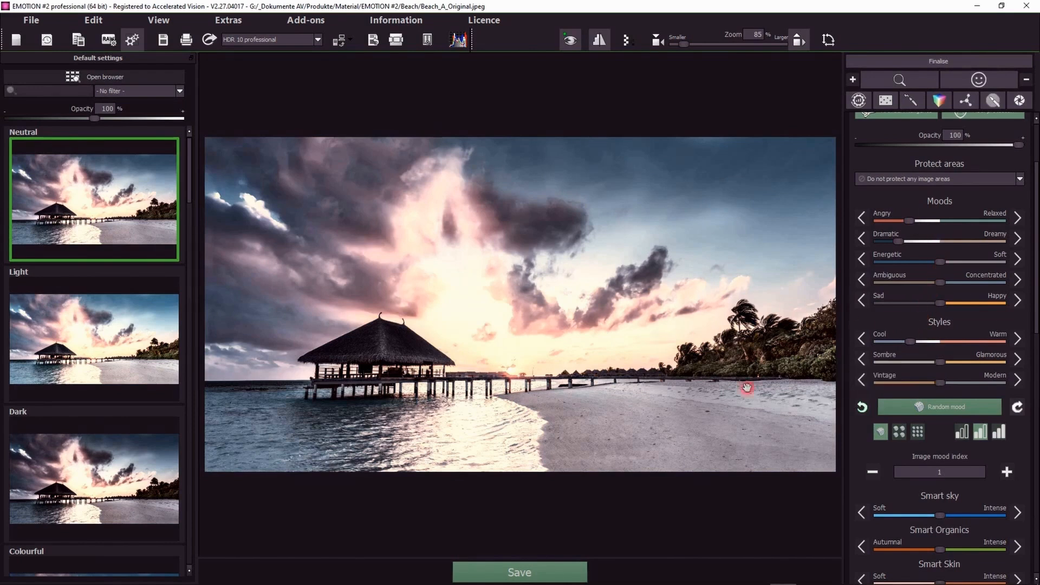
Step: Scroll through the mood assistant's smart filter sliders
scroll(978, 453, "down", 1)
scroll(978, 453, "down", 5)
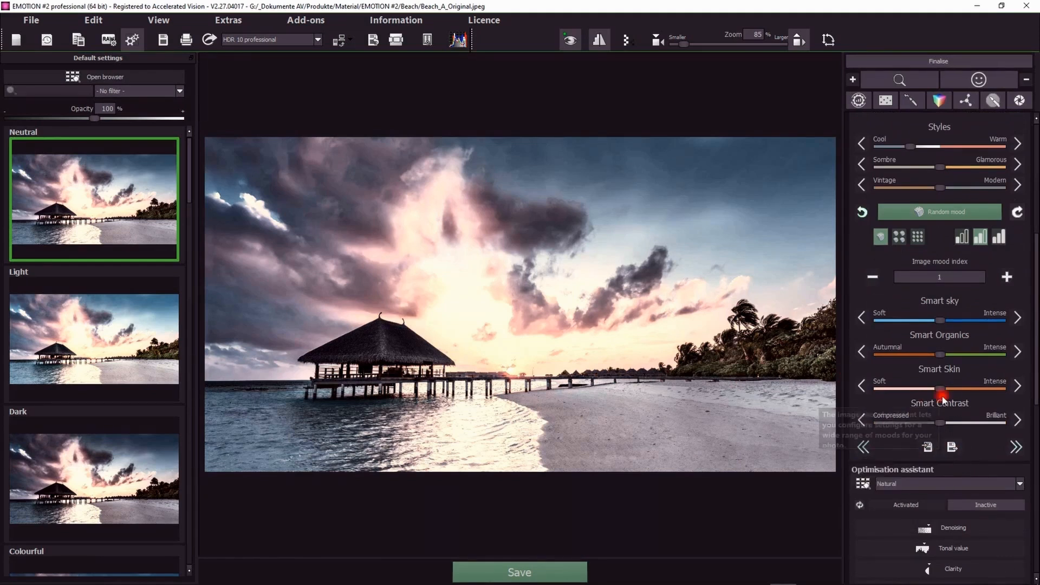
scroll(976, 426, "up", 3)
scroll(977, 422, "up", 1)
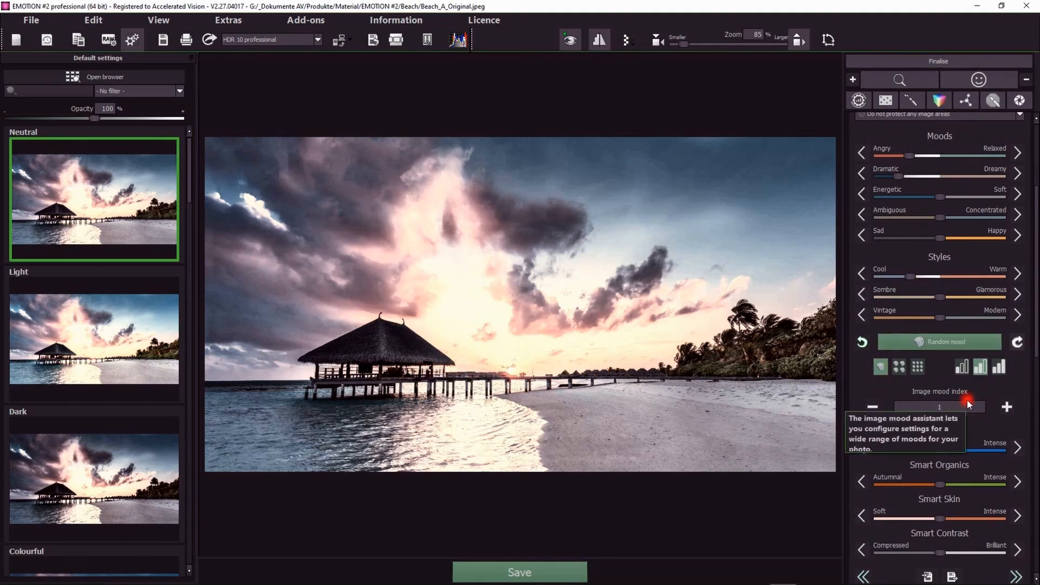
scroll(967, 398, "up", 4)
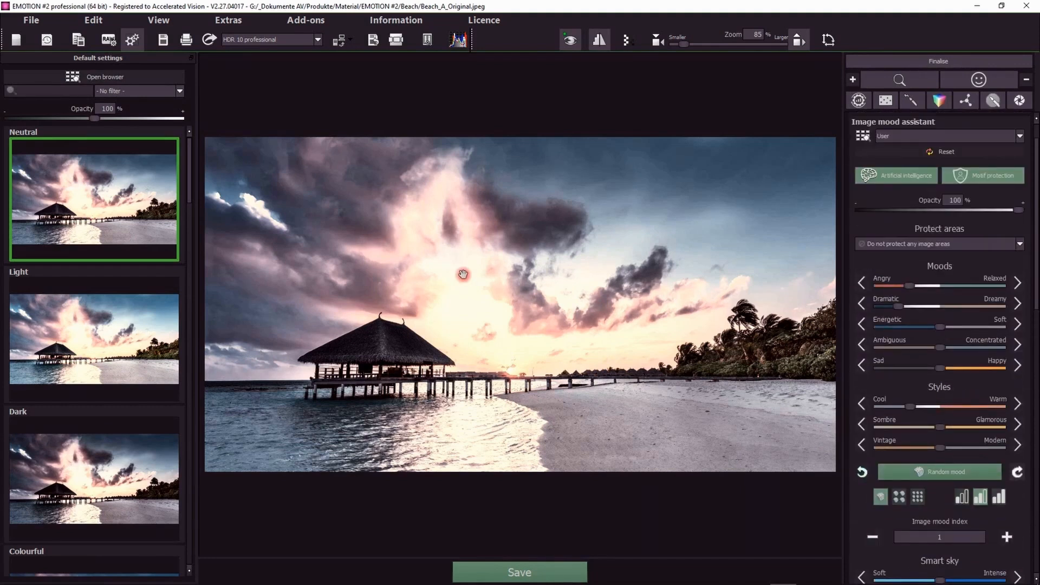